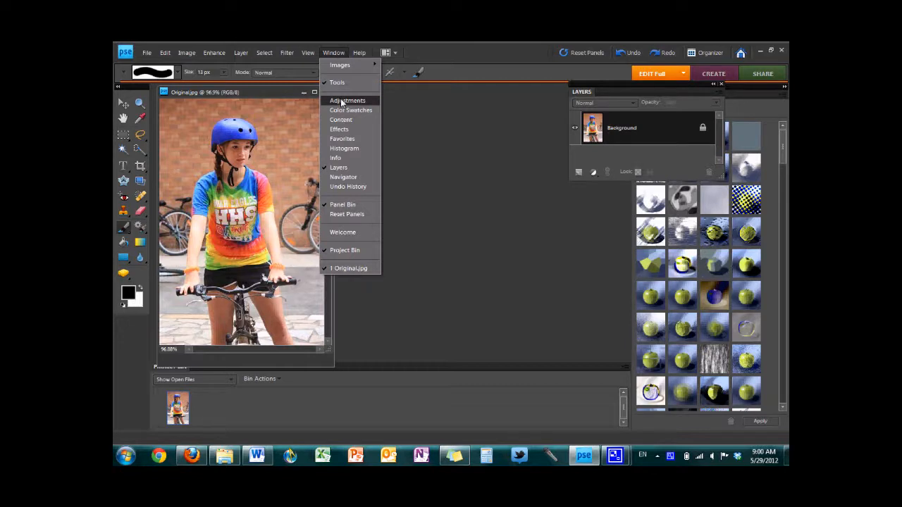
Duplicate the Background layer within Original.jpg, keeping the suggested name Background copy
right_click(603, 137)
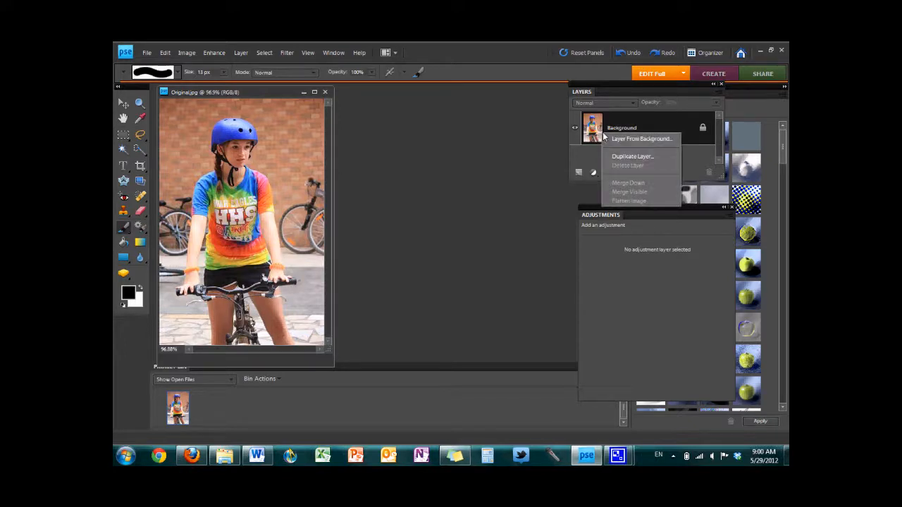
left_click(633, 155)
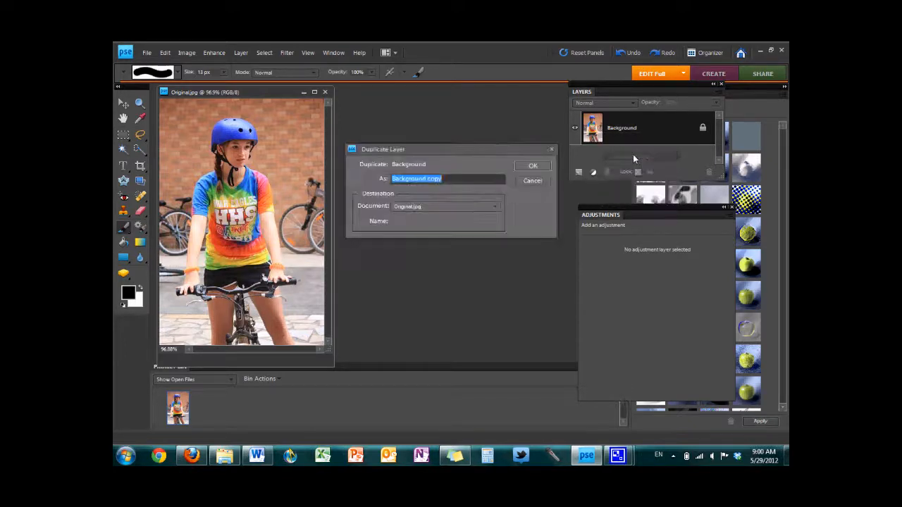
left_click(534, 166)
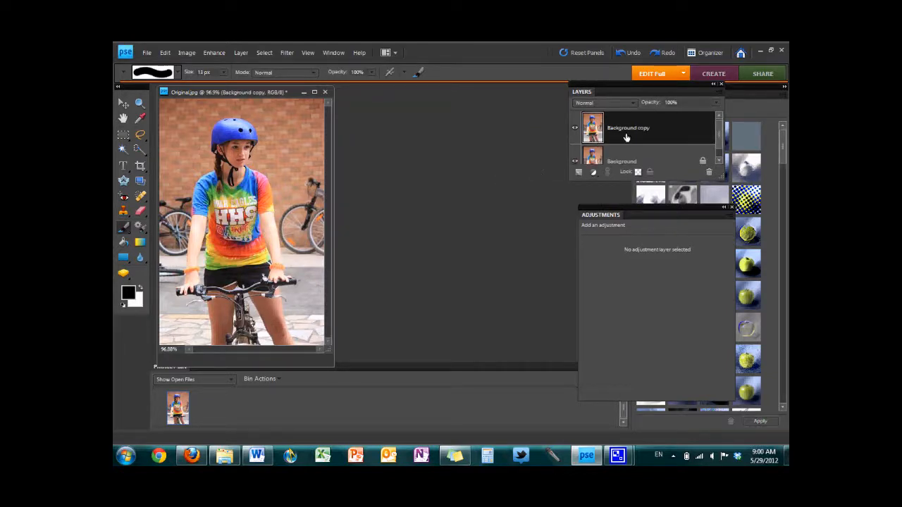
Add a Hue/Saturation adjustment layer above the Background copy and set its Saturation to -100
left_click(593, 172)
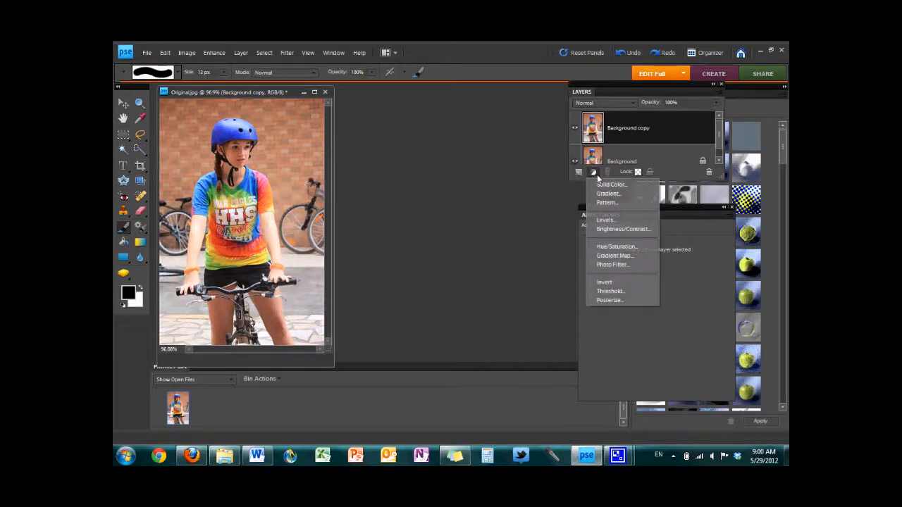
left_click(608, 247)
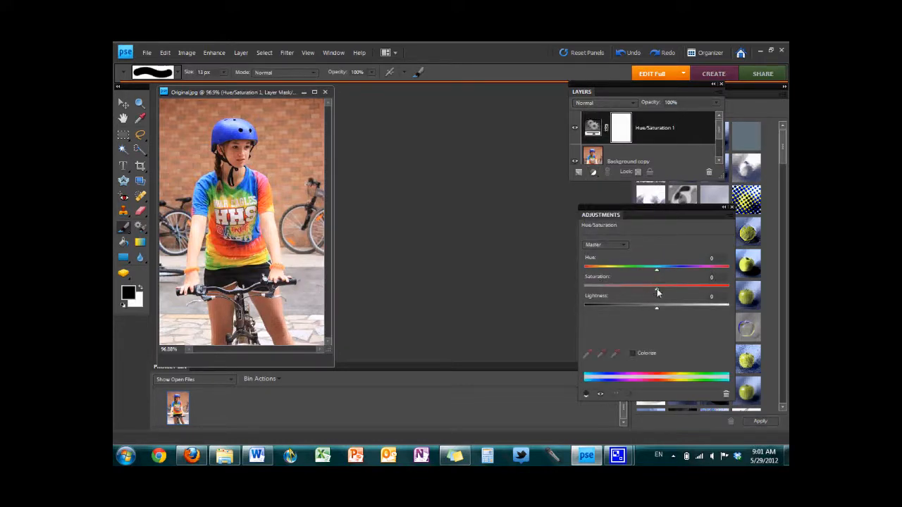
left_click_drag(657, 289, 569, 287)
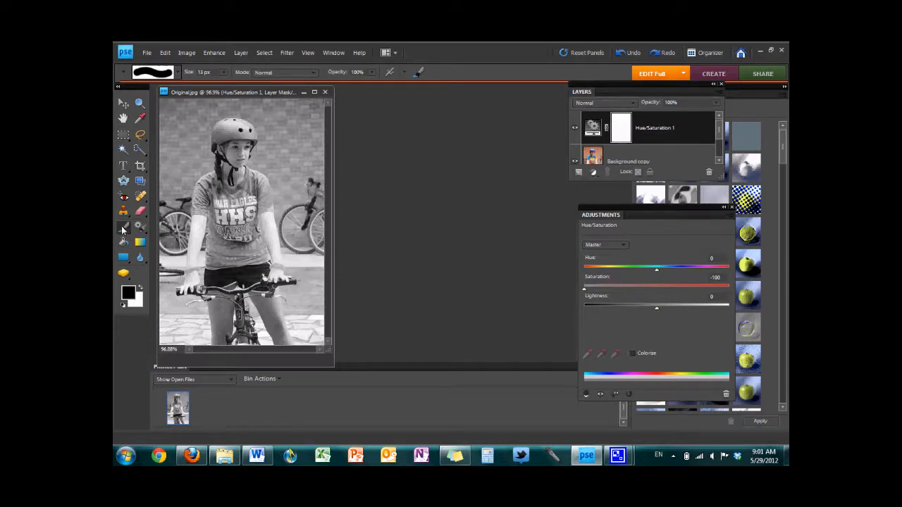
Paint black on the Hue/Saturation layer's mask over the whole T-shirt with the 13 px Brush to bring back its colours
left_click(181, 72)
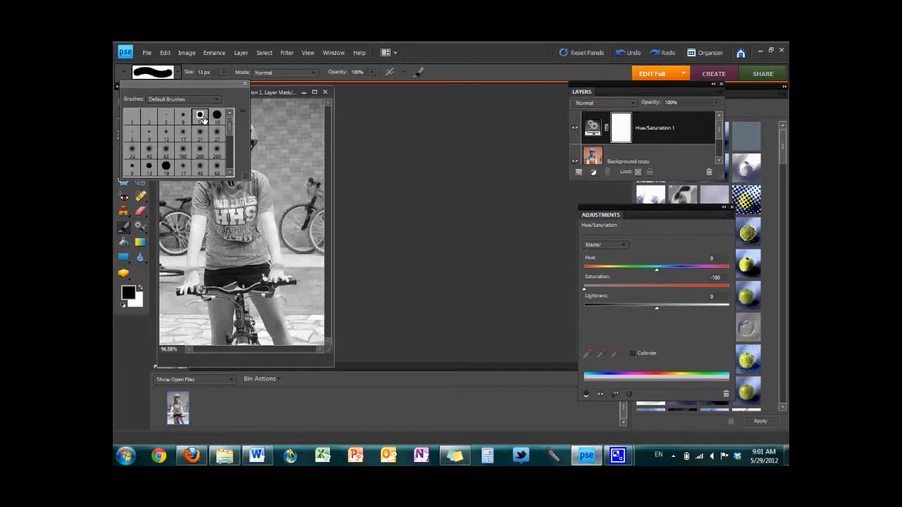
left_click(121, 230)
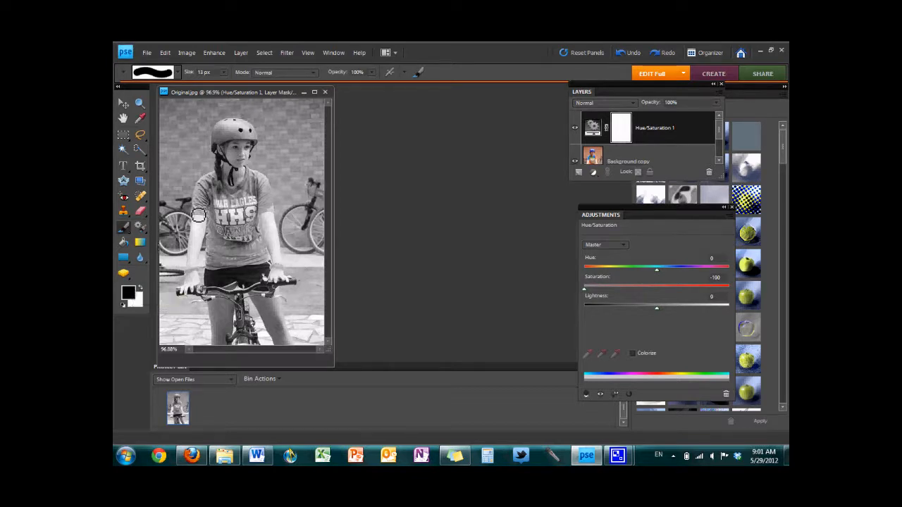
mouse_move(199, 216)
left_mouse_down()
mouse_move(216, 181)
mouse_move(206, 211)
mouse_move(211, 215)
mouse_move(212, 204)
mouse_move(235, 226)
mouse_move(229, 195)
mouse_move(238, 200)
mouse_move(232, 196)
mouse_move(246, 193)
mouse_move(254, 176)
mouse_move(275, 211)
mouse_move(265, 182)
mouse_move(252, 193)
mouse_move(262, 186)
mouse_move(269, 207)
mouse_move(245, 210)
left_mouse_up()
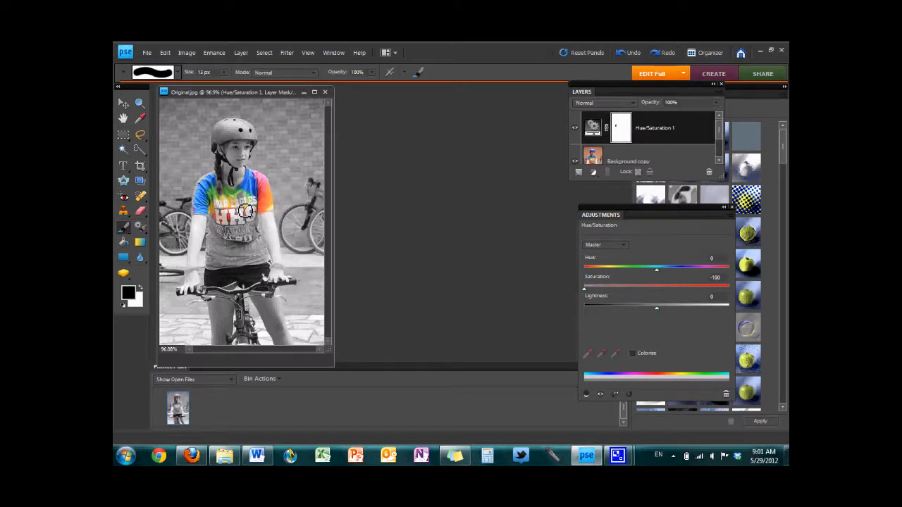
left_click_drag(244, 210, 245, 251)
mouse_move(244, 252)
left_mouse_down()
mouse_move(215, 233)
mouse_move(216, 270)
mouse_move(268, 260)
mouse_move(260, 217)
mouse_move(251, 242)
mouse_move(221, 256)
mouse_move(221, 220)
mouse_move(221, 258)
mouse_move(232, 252)
mouse_move(250, 266)
mouse_move(261, 251)
mouse_move(254, 259)
mouse_move(265, 261)
left_mouse_up()
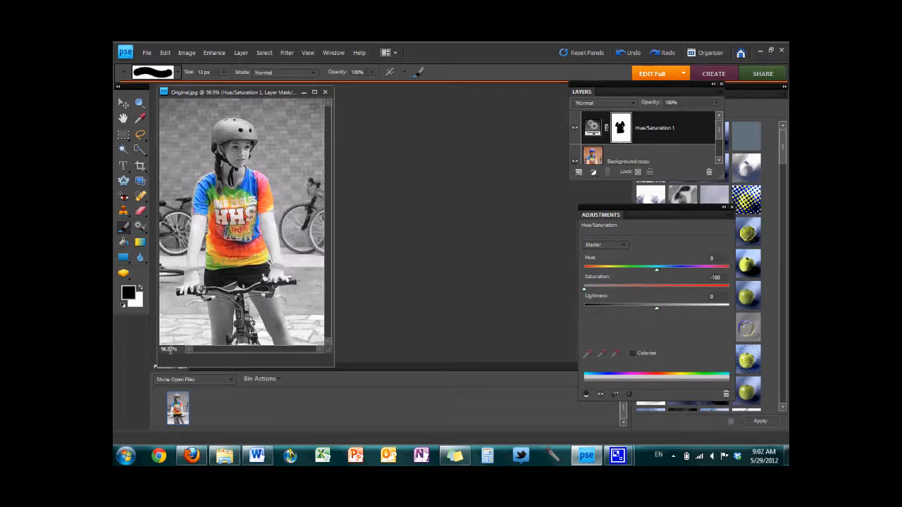
Touch up the T-shirt's edges on the mask at 200% magnification with a 4 px brush, and return to 100%
left_click_drag(175, 350, 156, 349)
key("BackSpace")
key("Return")
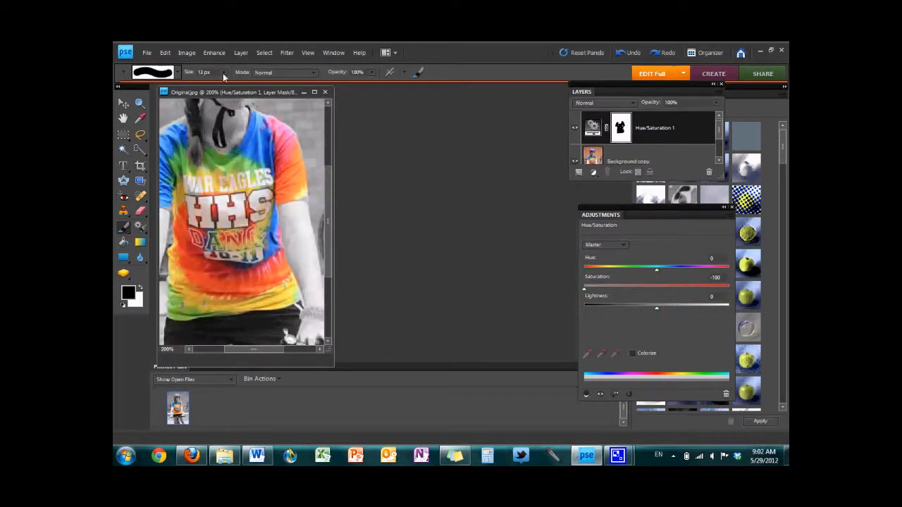
mouse_move(230, 85)
left_mouse_down()
mouse_move(240, 87)
mouse_move(218, 89)
left_mouse_up()
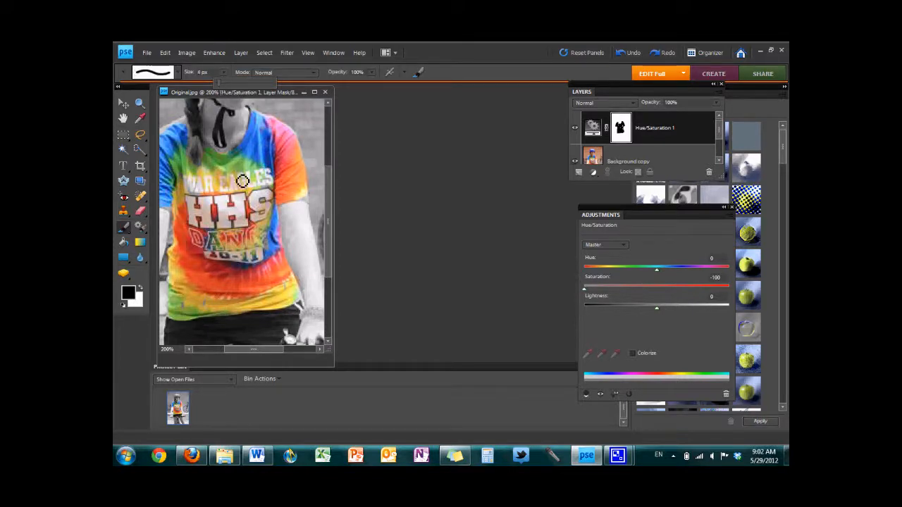
left_click(308, 193)
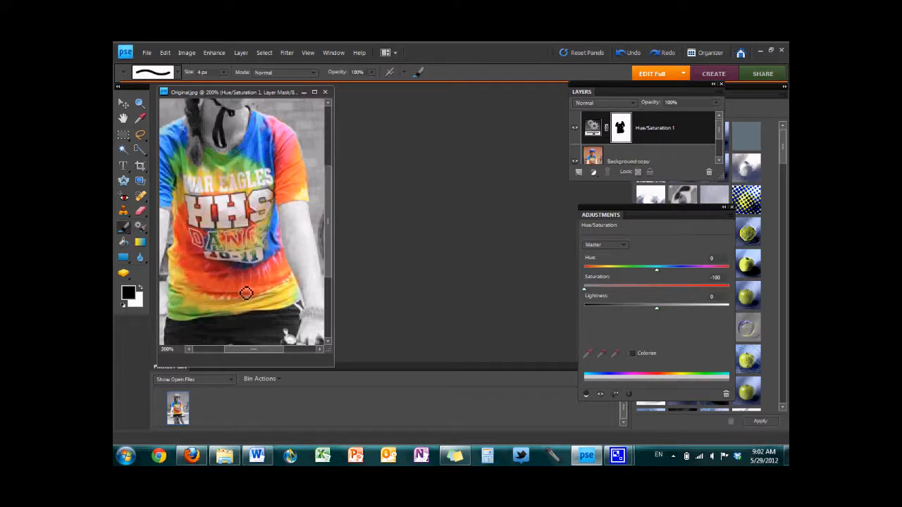
left_click_drag(240, 349, 210, 348)
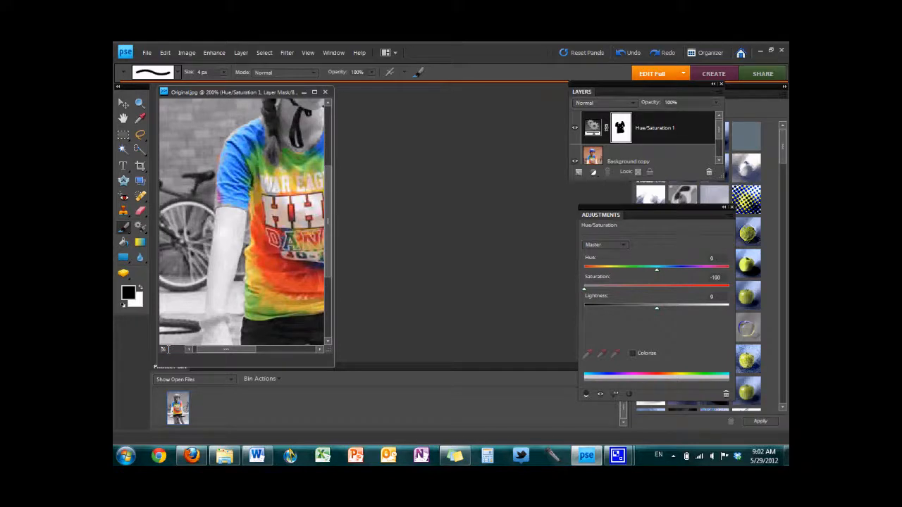
key("Return")
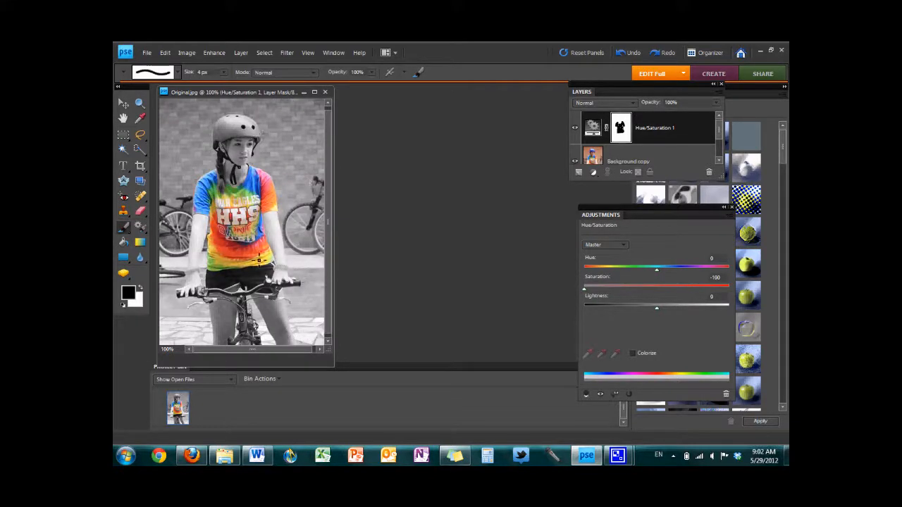
Save a JPEG copy of the image to the Desktop as Color Pop Photo with the default JPEG options
left_click(147, 54)
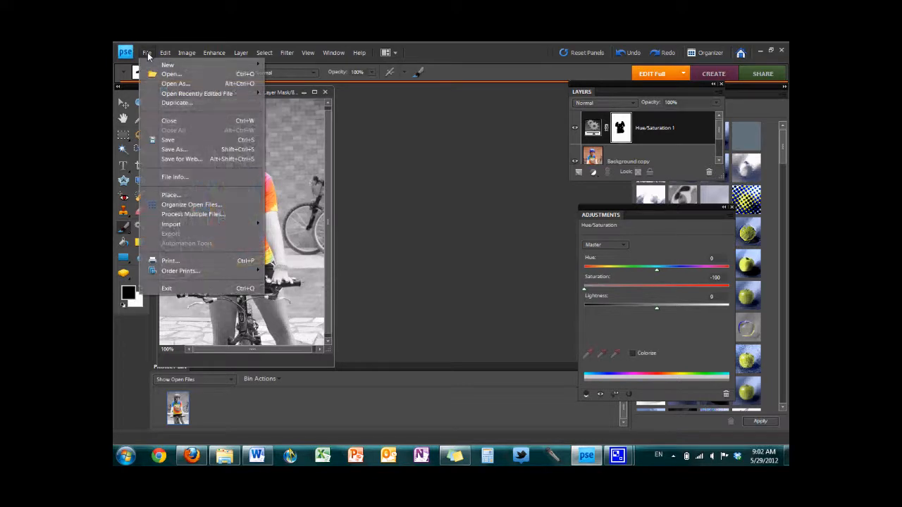
left_click(192, 150)
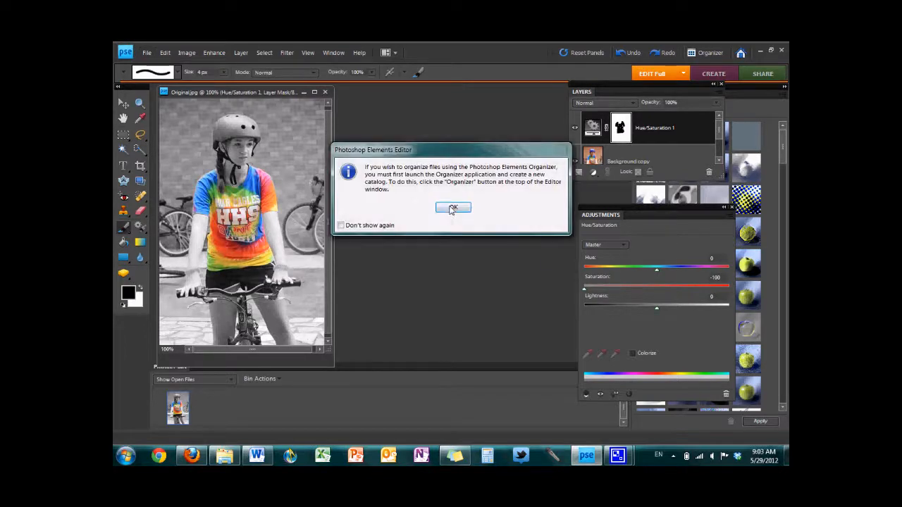
left_click(451, 209)
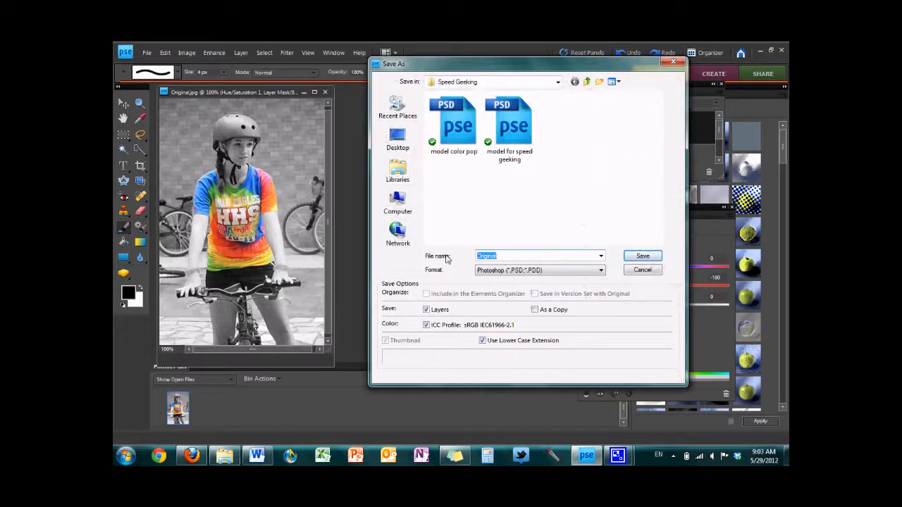
key("BackSpace")
type("Col")
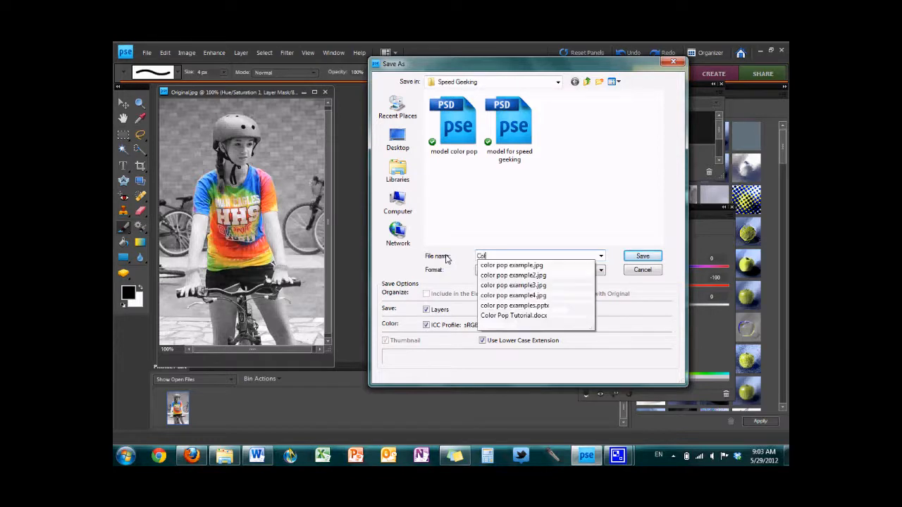
type("or Pop Photo")
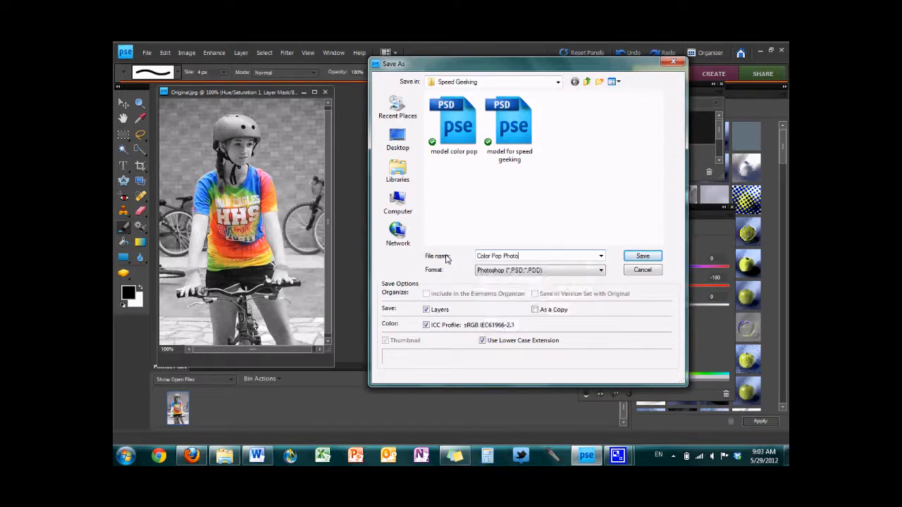
left_click(515, 272)
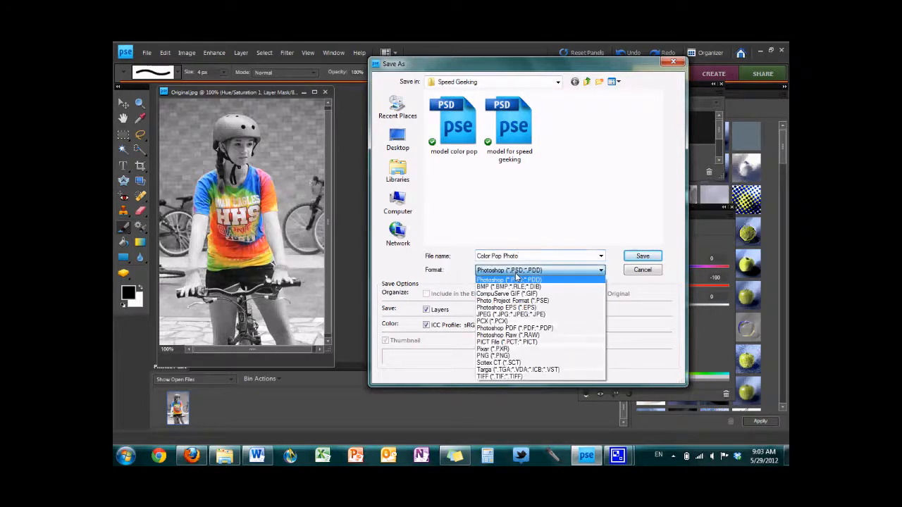
left_click(495, 315)
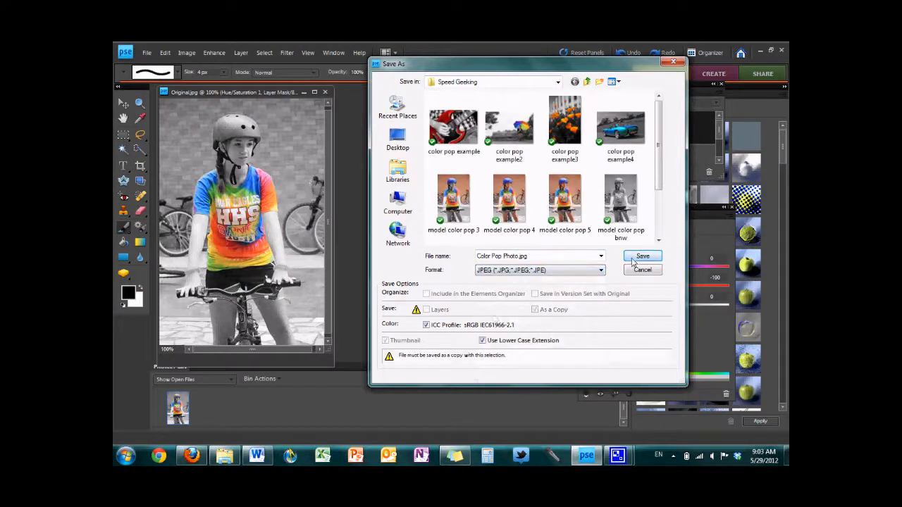
left_click(398, 140)
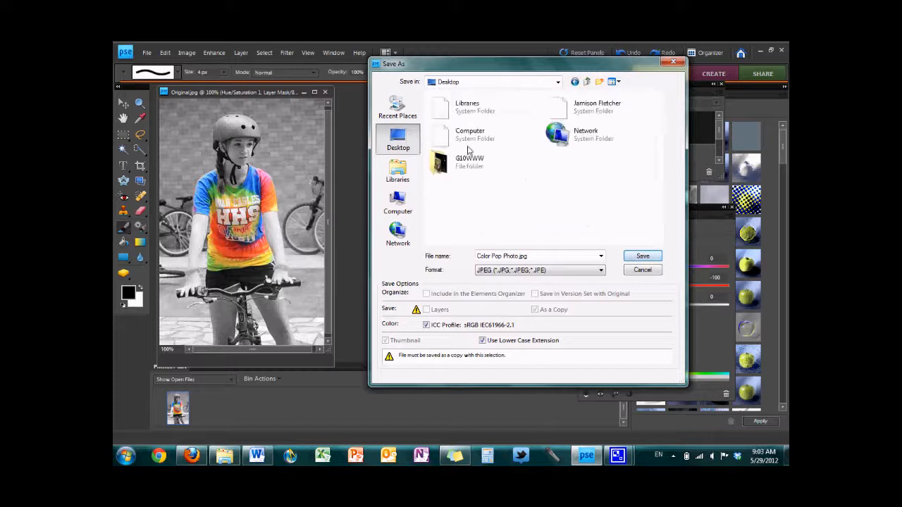
left_click(644, 257)
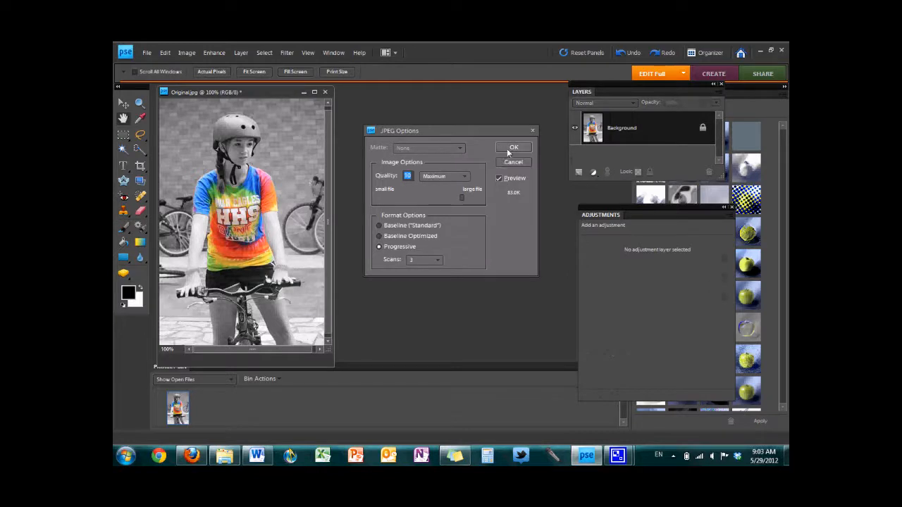
left_click(513, 147)
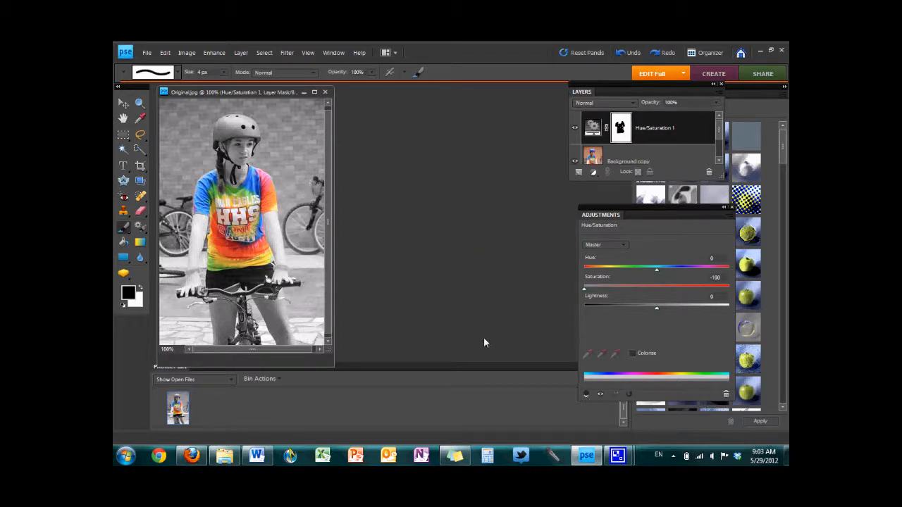
Switch to Firefox to look at the Picasion animated GIF page, and return to Photoshop Elements
left_click(192, 456)
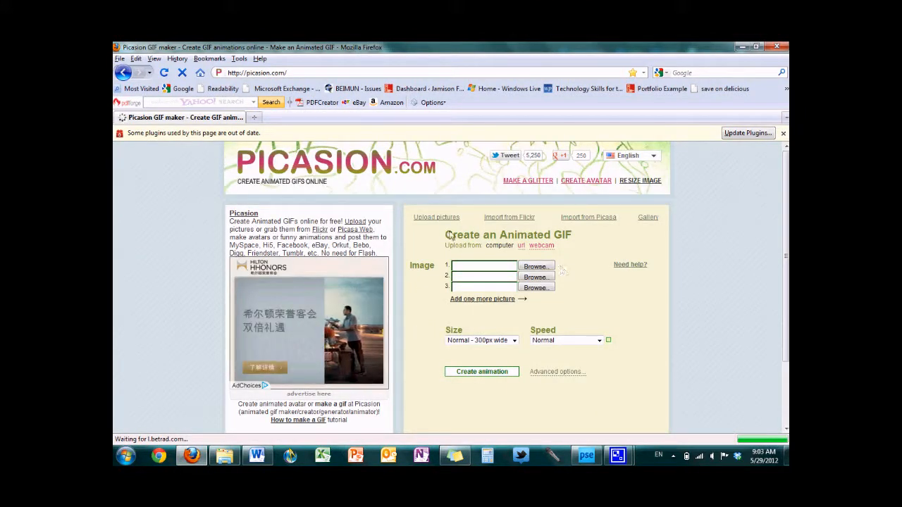
left_click(740, 47)
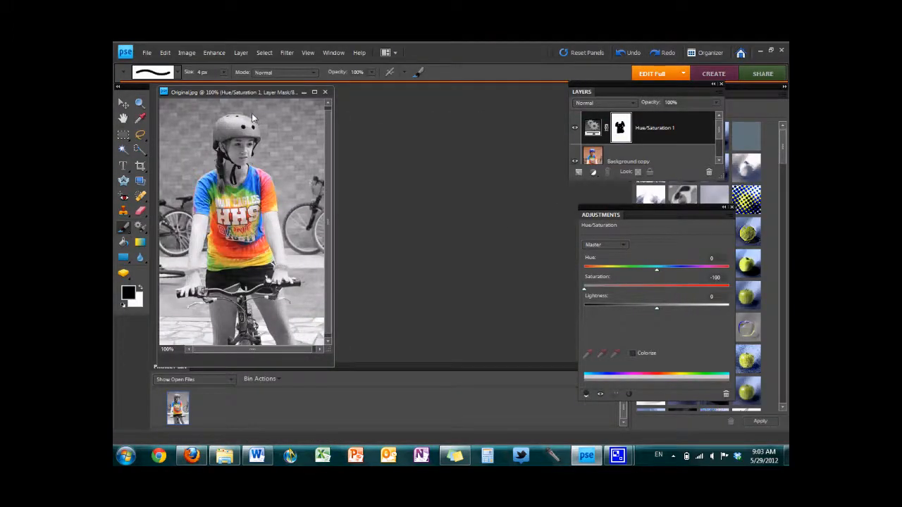
Paint black on the Hue/Saturation mask over the helmet with a 14 px brush, and reduce the brush to 4 px for its edges
left_click(123, 228)
mouse_move(225, 74)
left_mouse_down()
mouse_move(235, 98)
mouse_move(231, 85)
left_mouse_up()
mouse_move(219, 148)
left_mouse_down()
mouse_move(224, 122)
mouse_move(256, 134)
left_mouse_up()
mouse_move(258, 138)
left_mouse_down()
mouse_move(221, 143)
mouse_move(239, 127)
left_mouse_up()
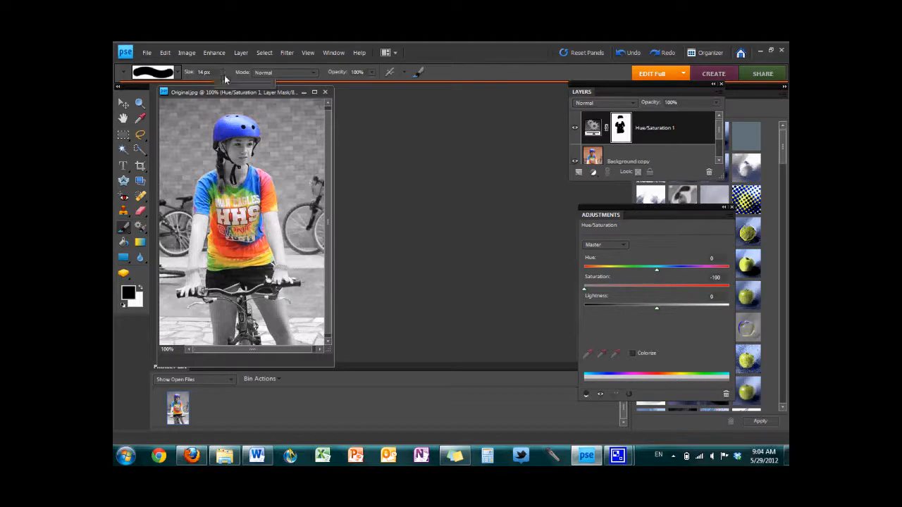
left_click_drag(224, 86, 219, 87)
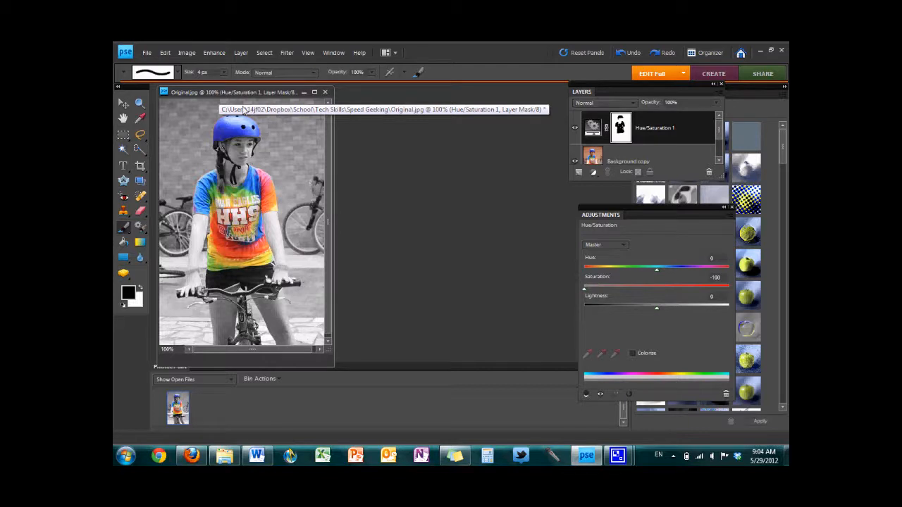
Save a JPEG copy of the image with the colored helmet to the Desktop as Color Pop Photo 2, keeping the default JPEG options
left_click(146, 53)
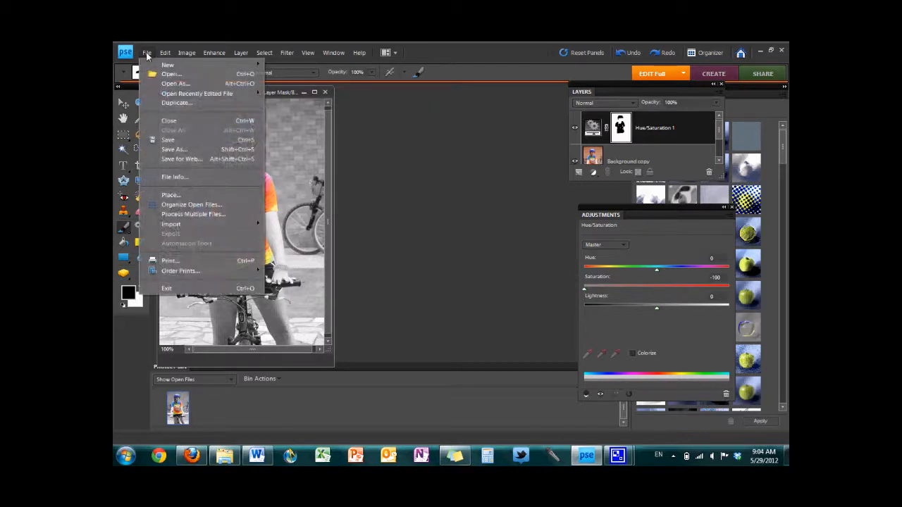
left_click(188, 148)
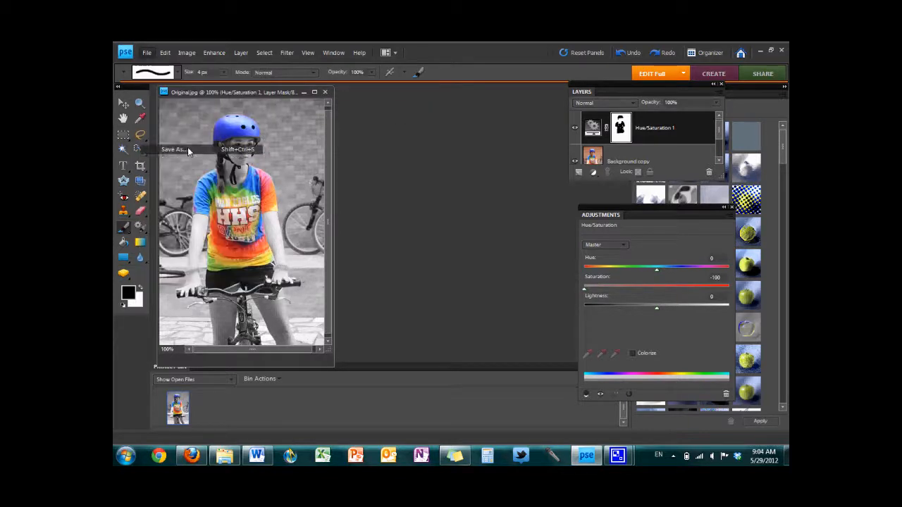
left_click(453, 206)
left_click(555, 272)
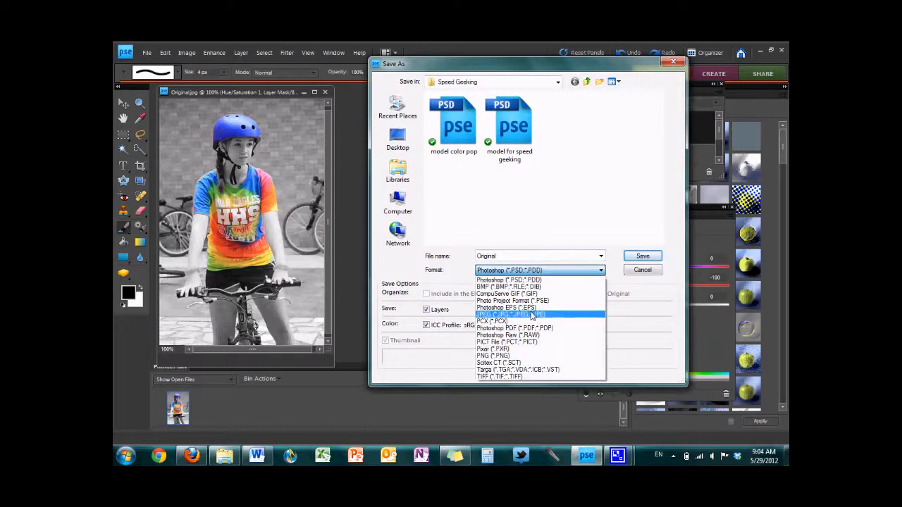
left_click(532, 317)
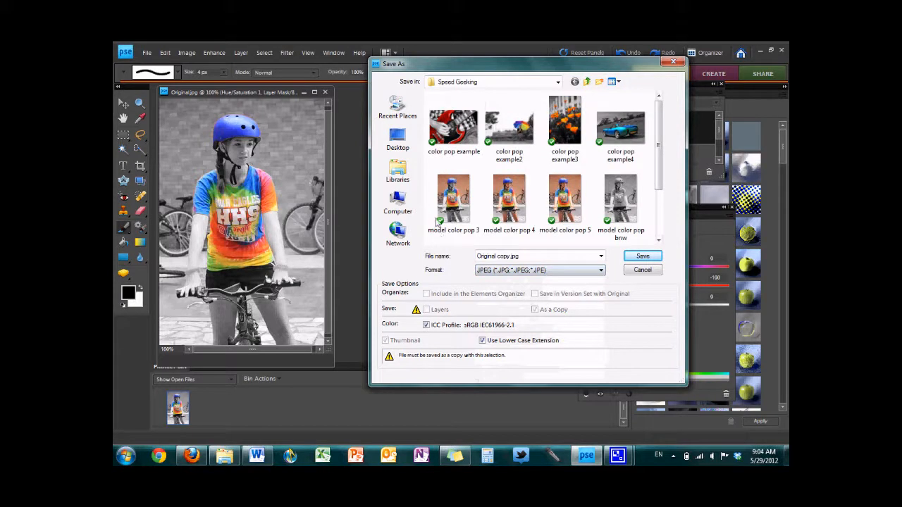
type("Col")
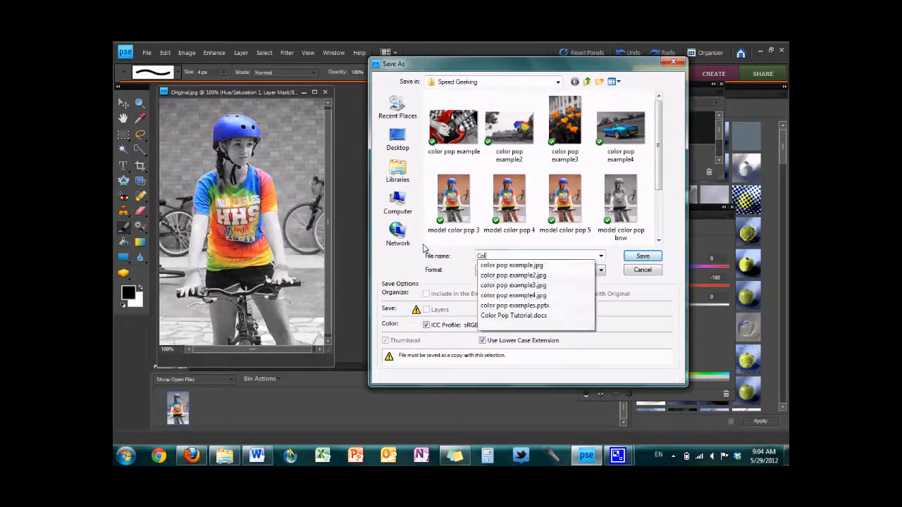
type("or Pop Po")
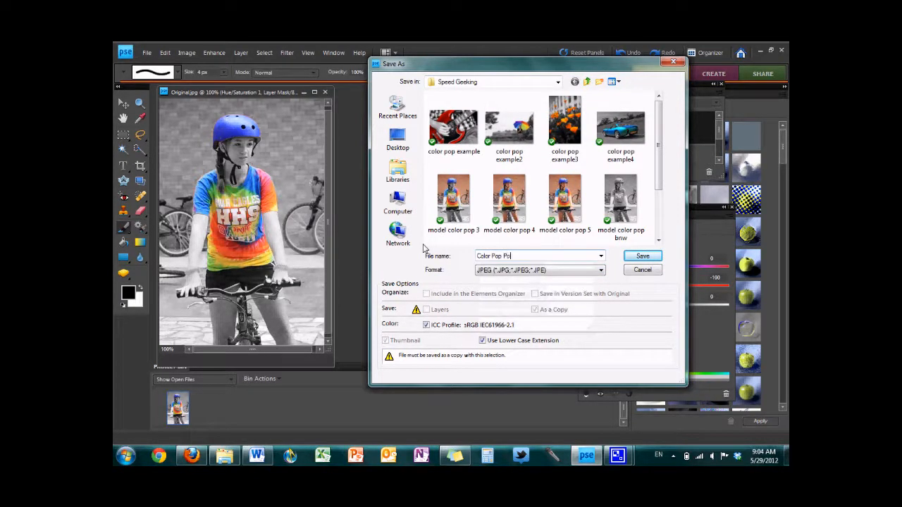
left_click(398, 141)
left_click(643, 258)
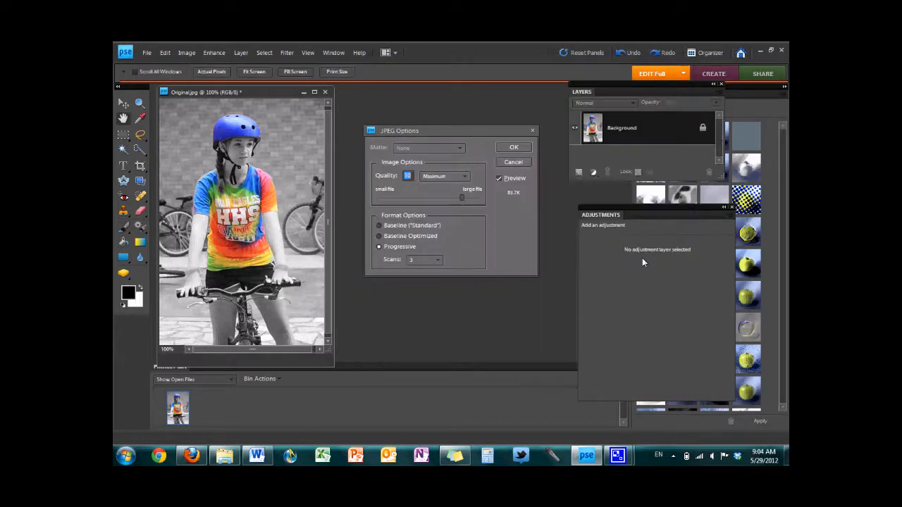
left_click(517, 149)
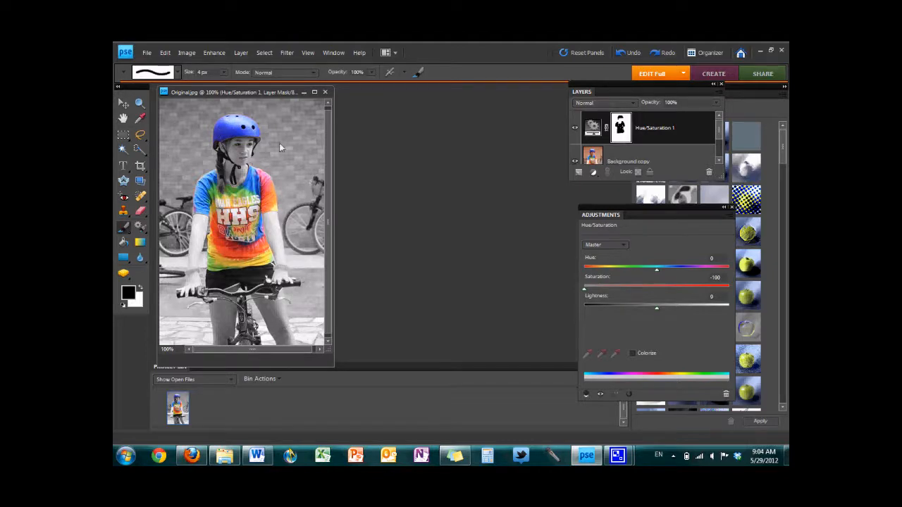
Switch to Firefox and choose Color Pop Photo from the Desktop as the first image of the Picasion animation
left_click(190, 456)
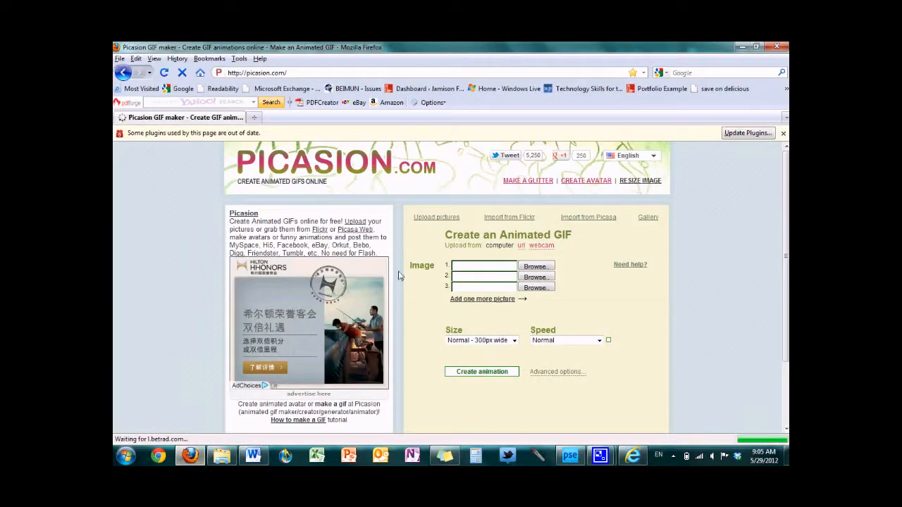
left_click(543, 267)
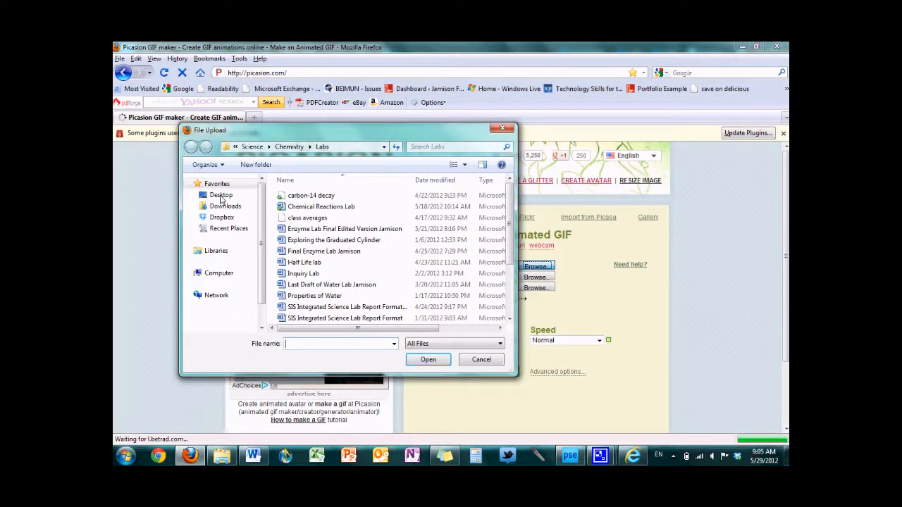
left_click(220, 196)
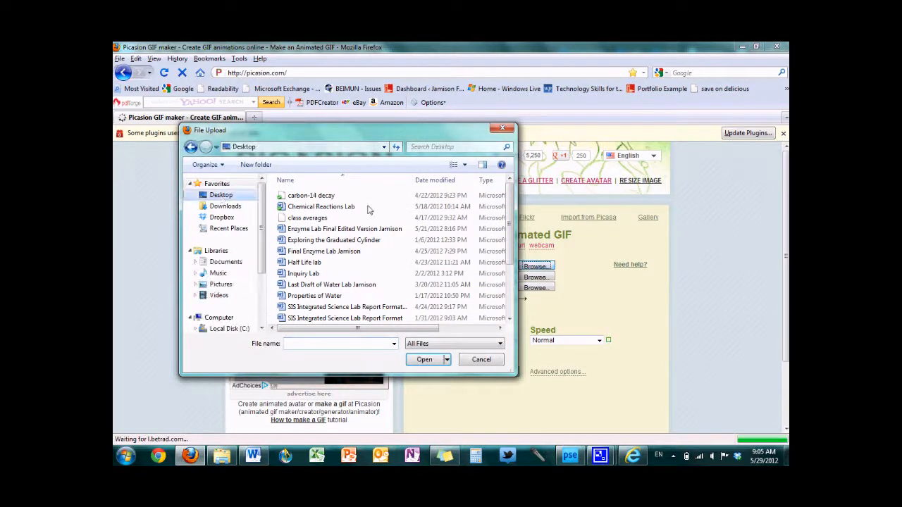
scroll(426, 203, "down", 5)
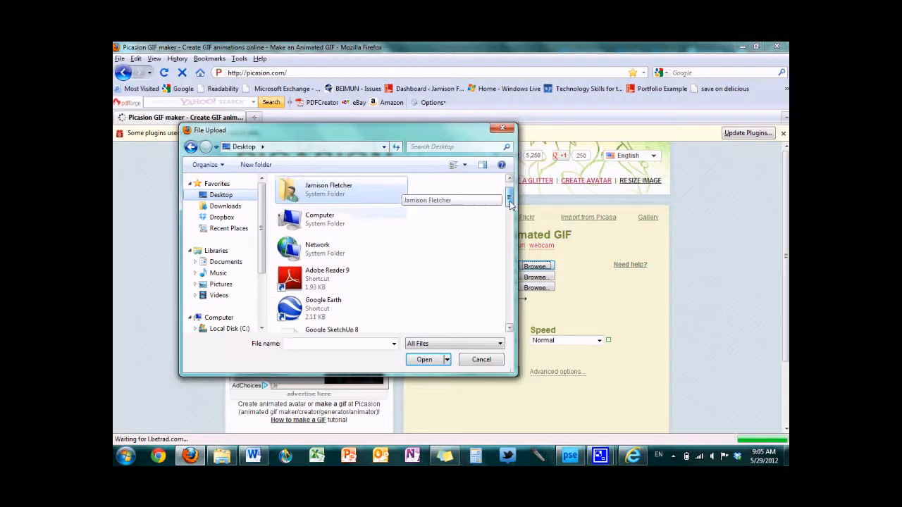
left_click_drag(501, 267, 506, 243)
left_click(330, 277)
left_click(421, 360)
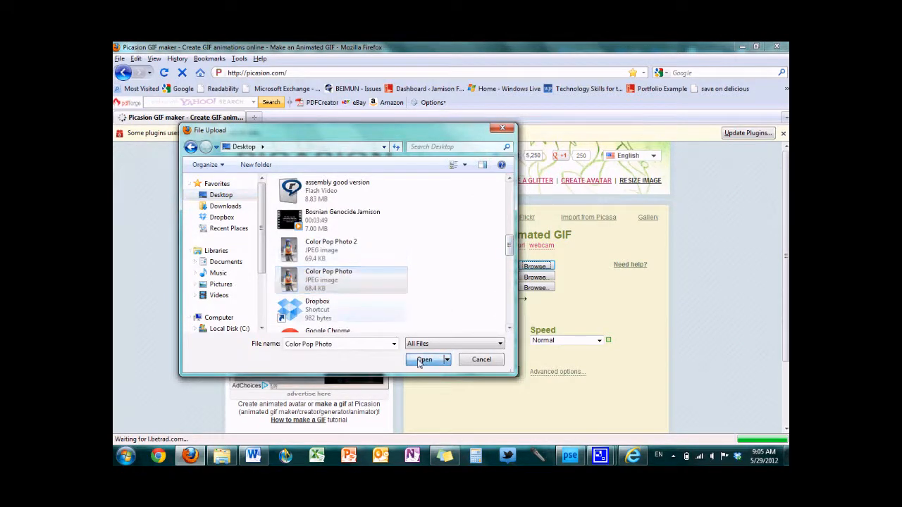
Choose Color Pop Photo 2 from the Desktop as the second image of the animation
left_click(535, 276)
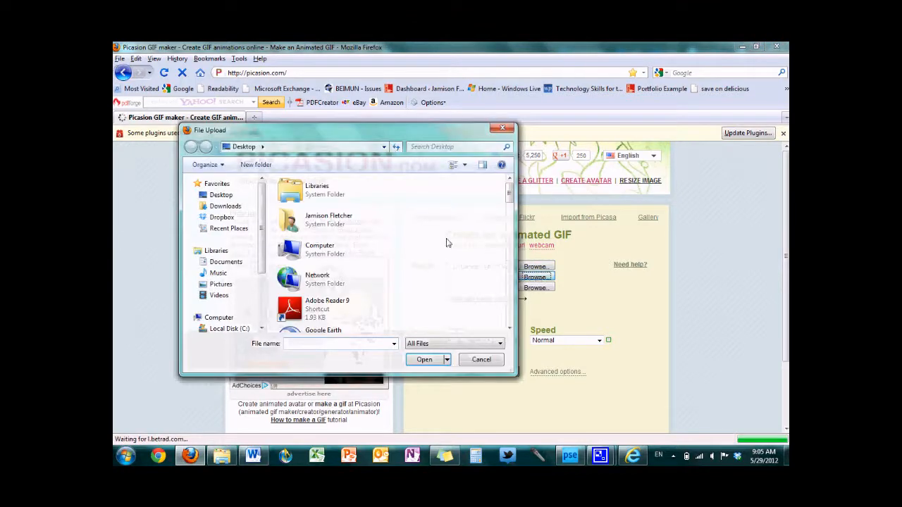
left_click_drag(509, 191, 509, 253)
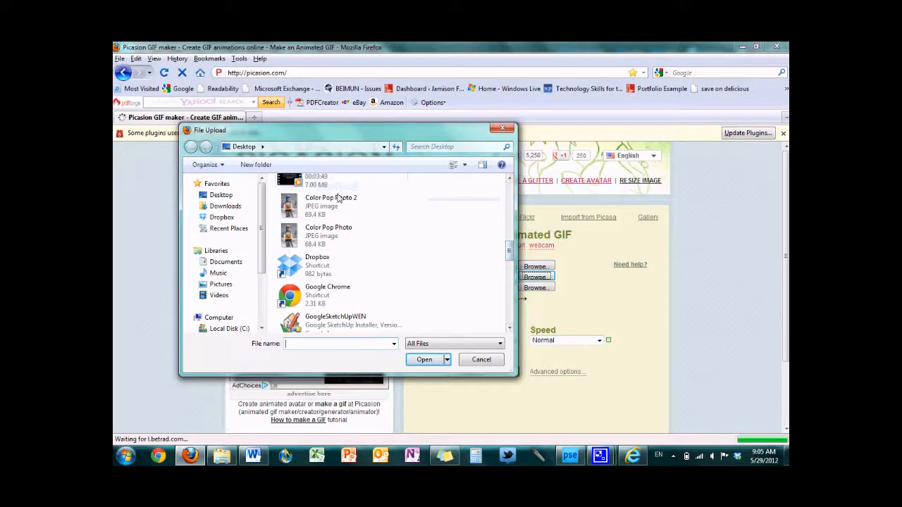
left_click(338, 211)
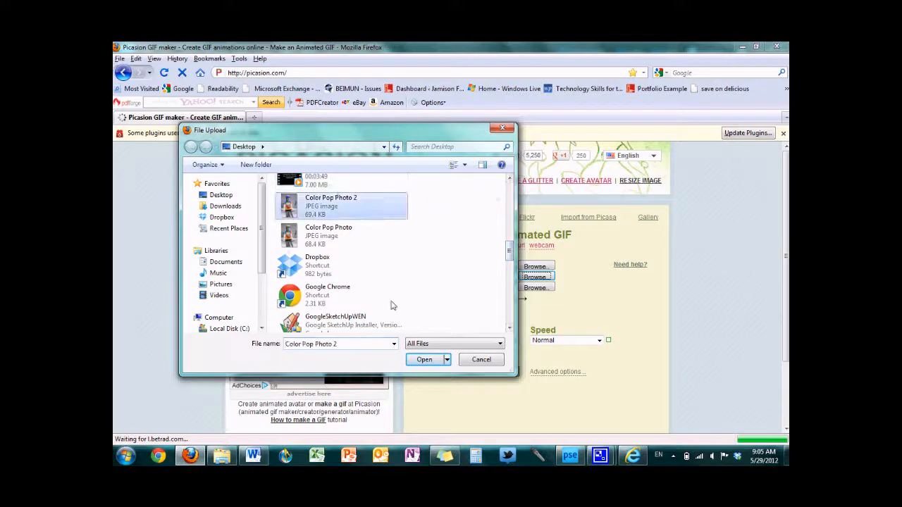
left_click(425, 360)
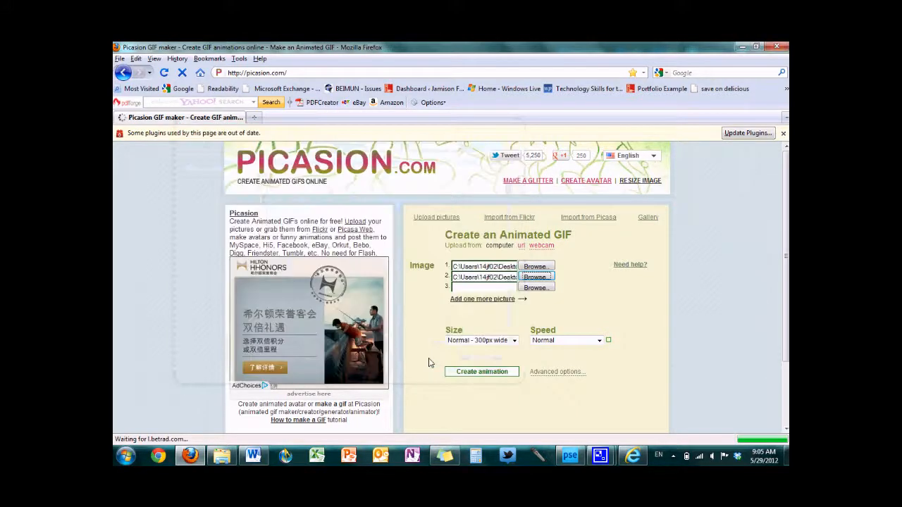
Add three extra picture slots to the animation form, and delete them again
left_click(483, 302)
left_click(484, 312)
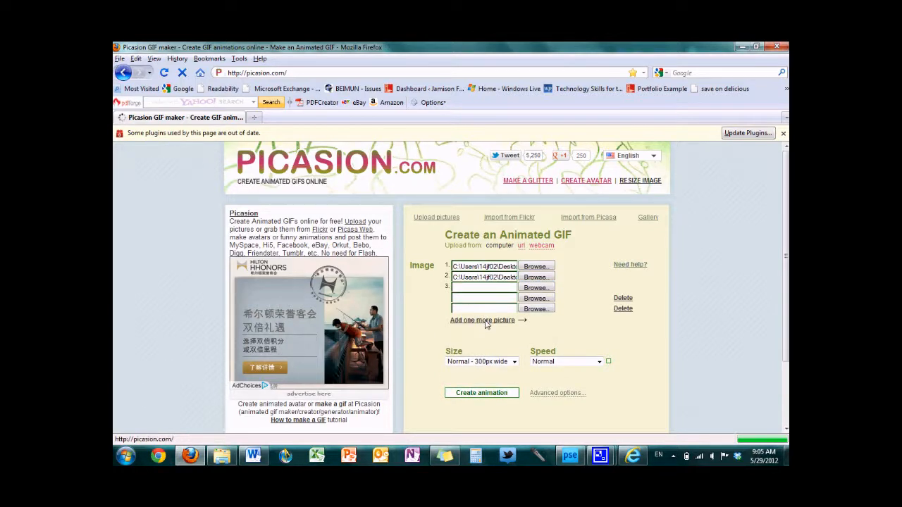
left_click(486, 321)
left_click(620, 321)
left_click(620, 310)
left_click(618, 300)
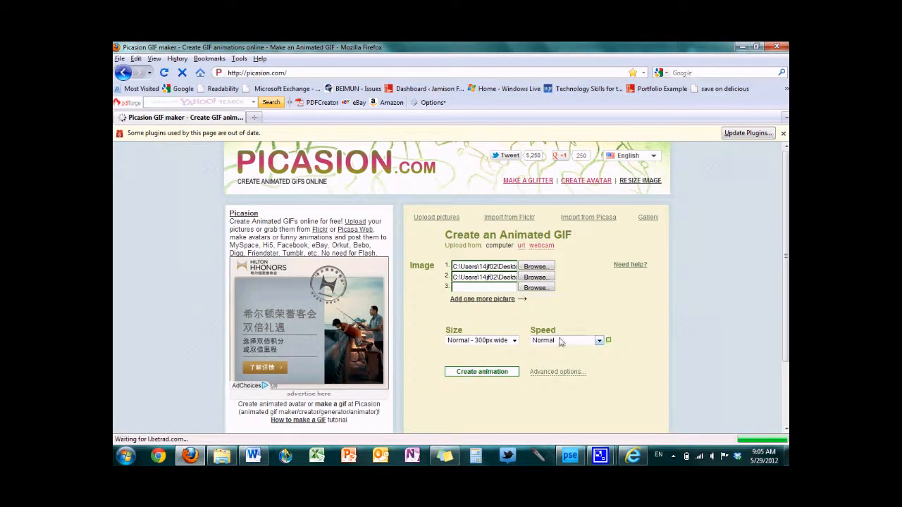
Set the animation speed to Faster!, create the animated GIF, and look over its result page down to the link and save options
left_click(597, 341)
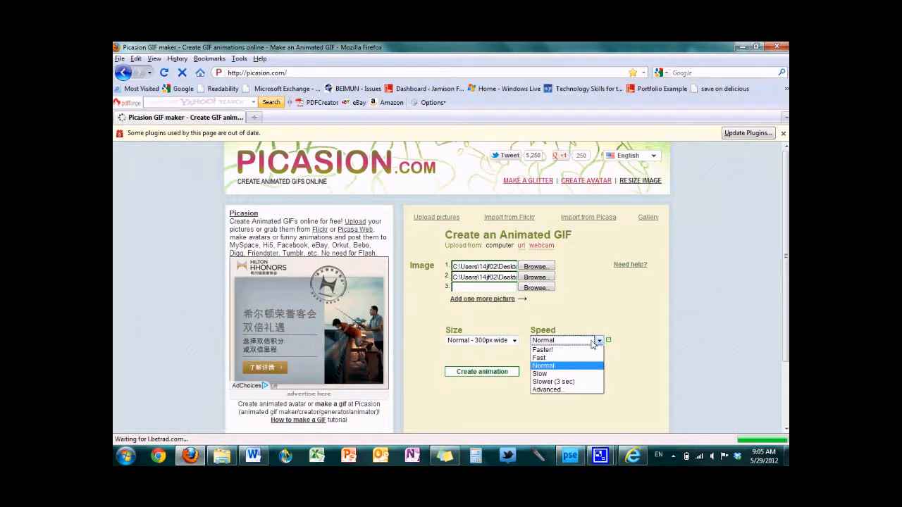
left_click(554, 351)
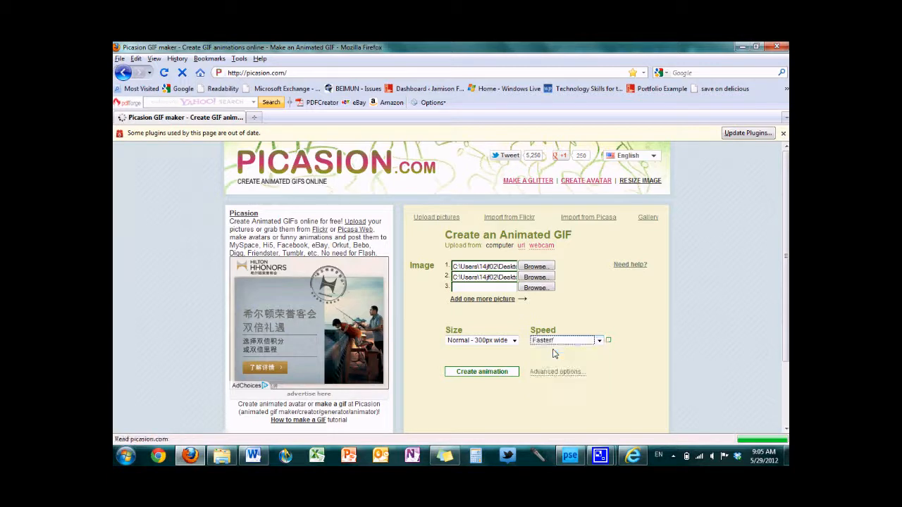
left_click(480, 372)
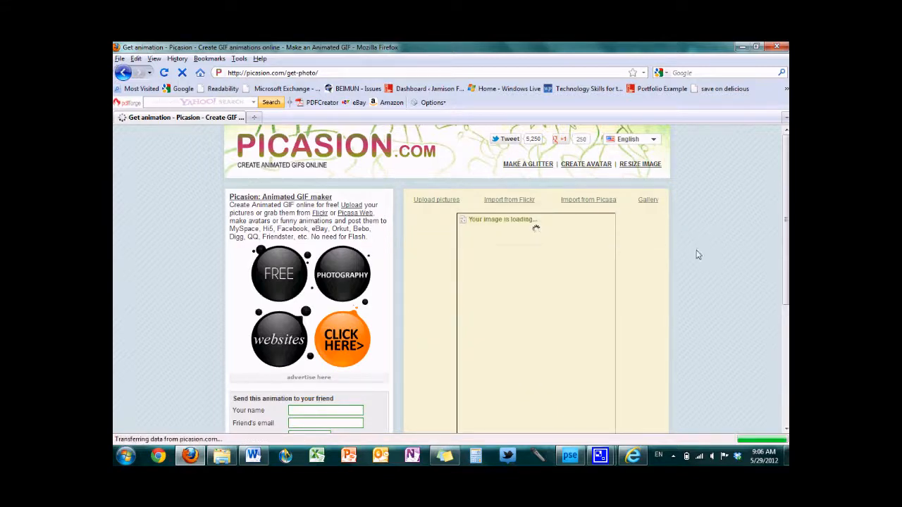
scroll(451, 282, "down", 2)
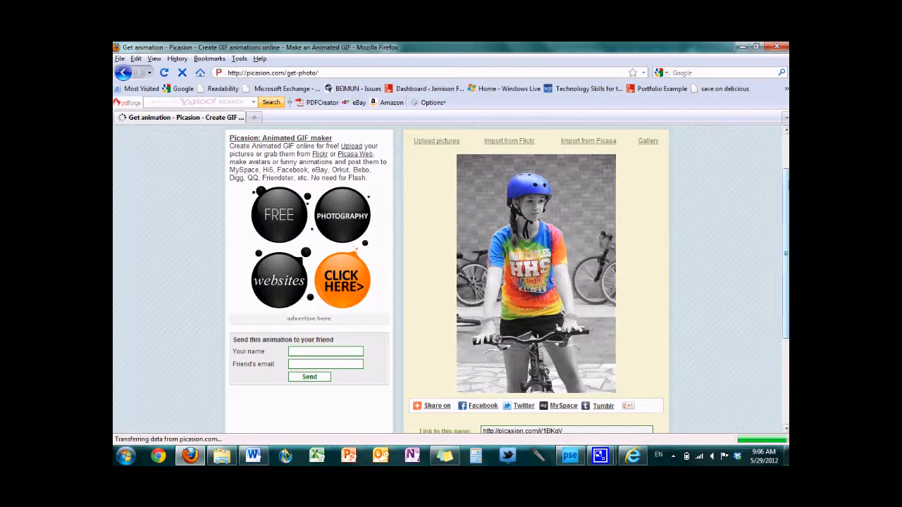
left_click_drag(785, 185, 783, 271)
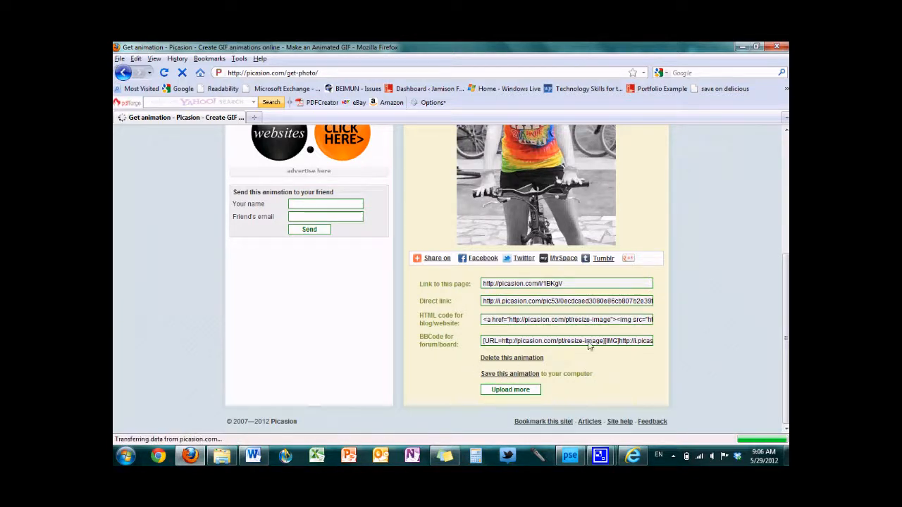
Close Firefox, view the existing Picasion sample GIF in Internet Explorer after postponing the browser's setup, and close that window too
left_click(777, 46)
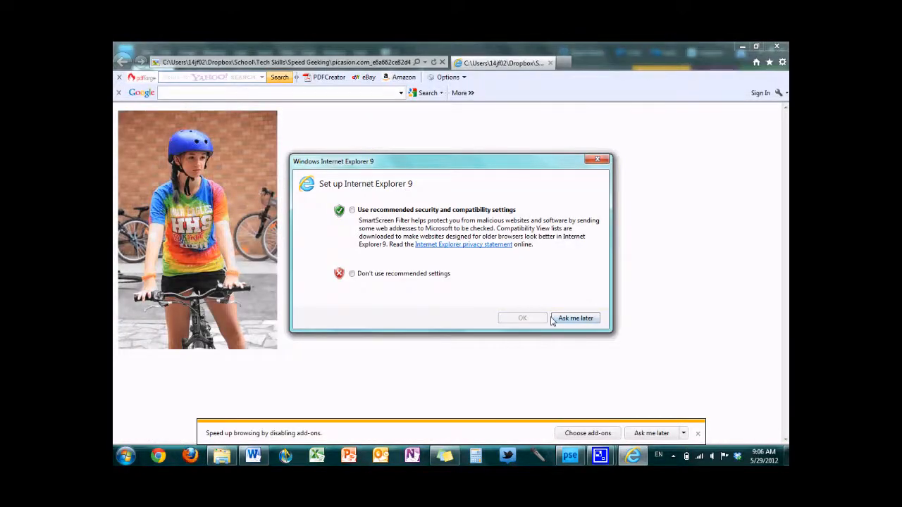
left_click(575, 319)
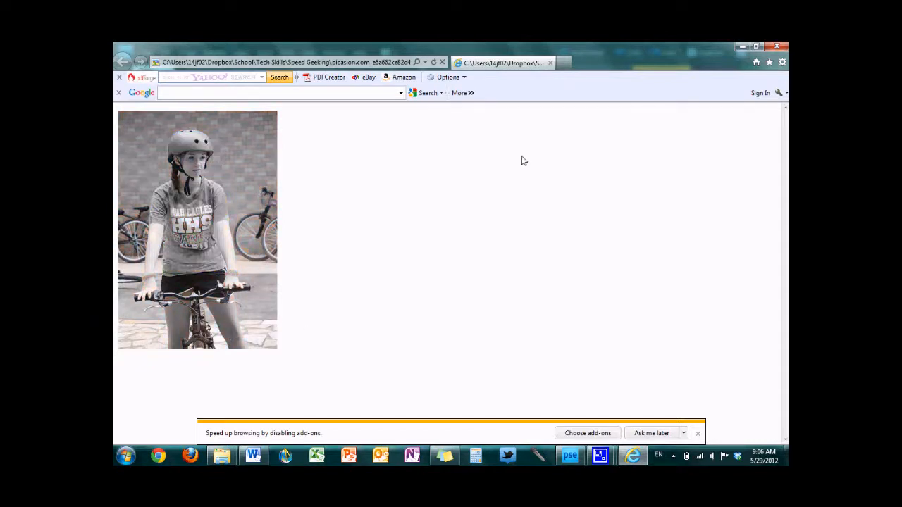
left_click(784, 49)
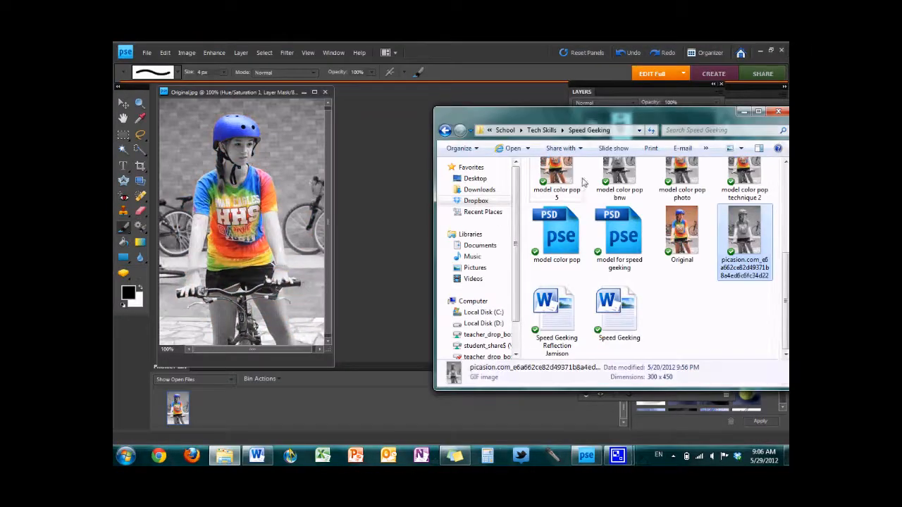